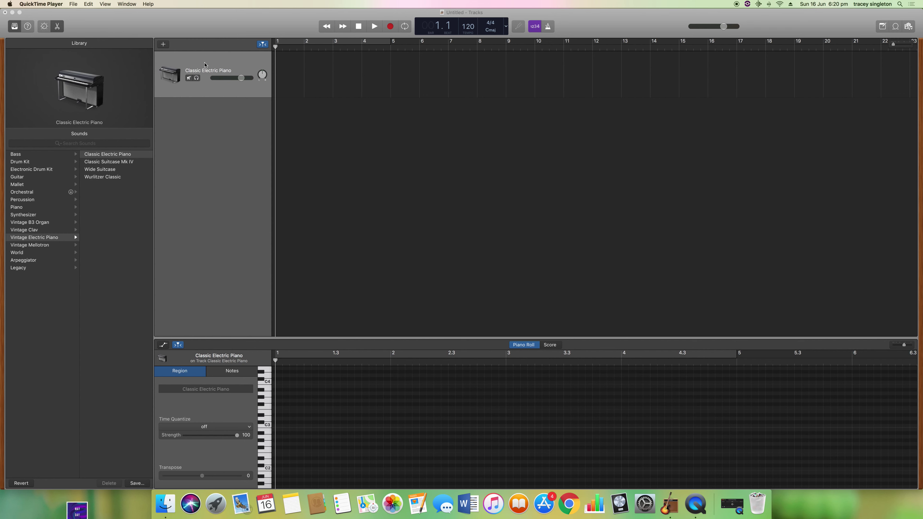
pyautogui.click(142, 46)
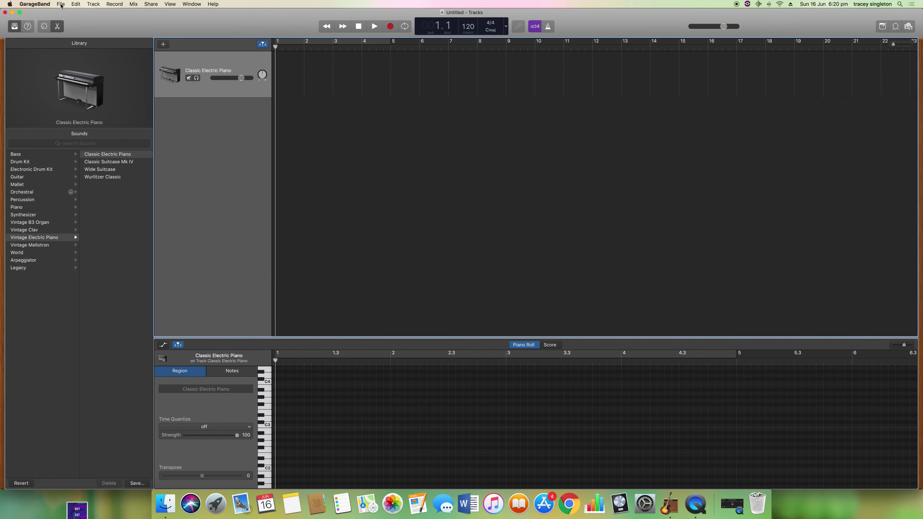
pyautogui.click(94, 5)
pyautogui.click(94, 16)
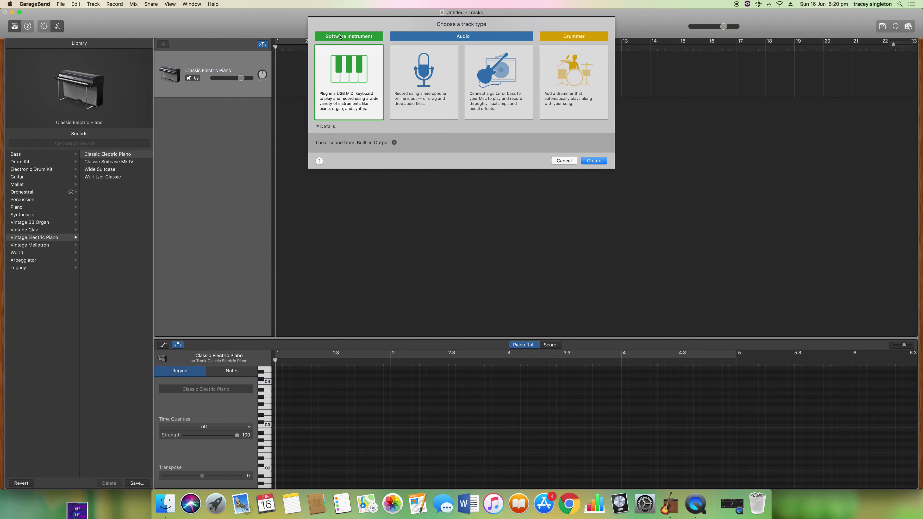
pyautogui.click(556, 160)
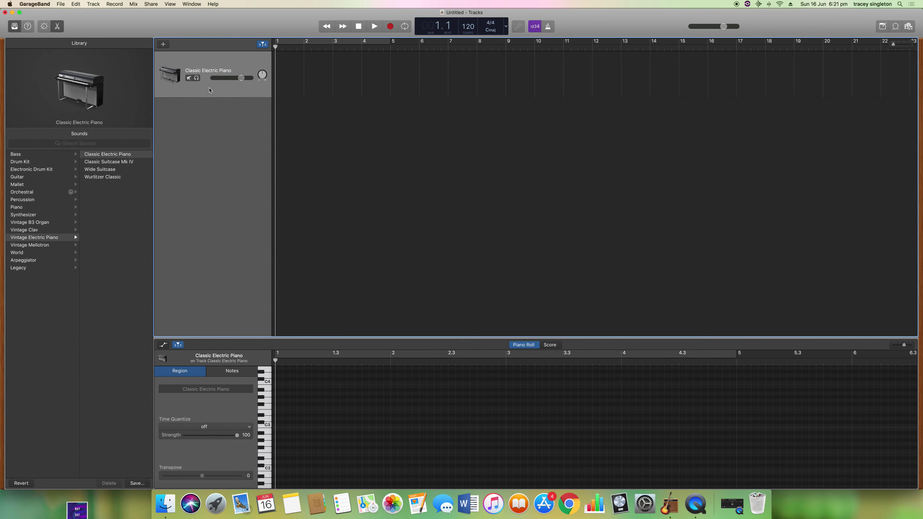
pyautogui.click(40, 4)
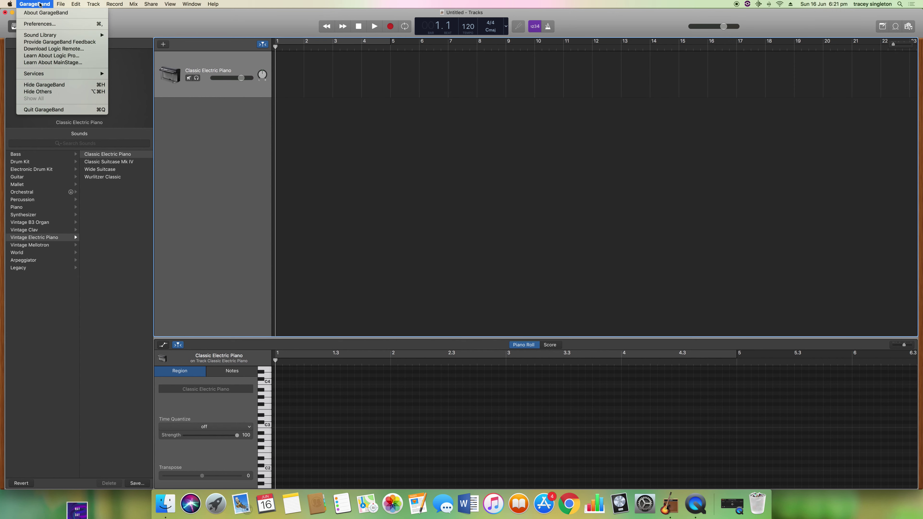
pyautogui.click(40, 4)
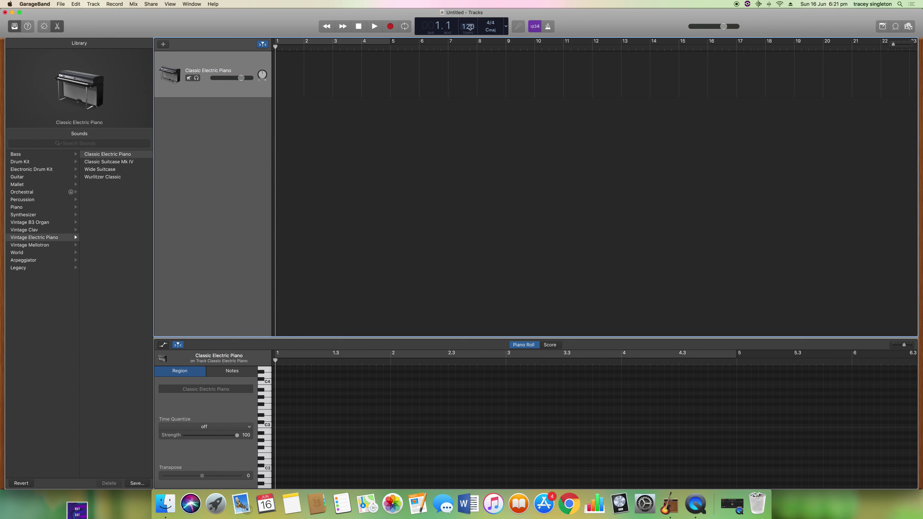
# Step: Set the tempo to 90 and record about five bars on the Classic Electric Piano track with the metronome on
pyautogui.moveTo(468, 26); pyautogui.dragTo(469, 34)
pyautogui.click(547, 26)
pyautogui.click(391, 26)
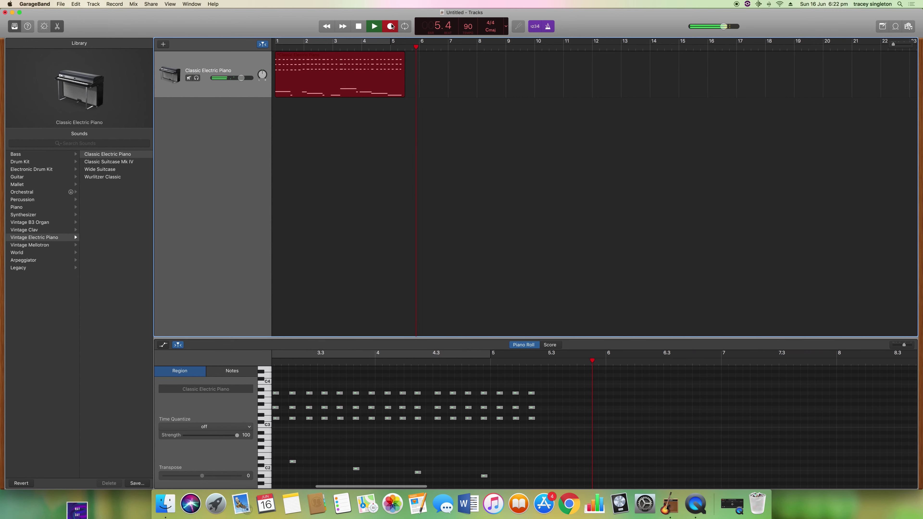
pyautogui.click(364, 27)
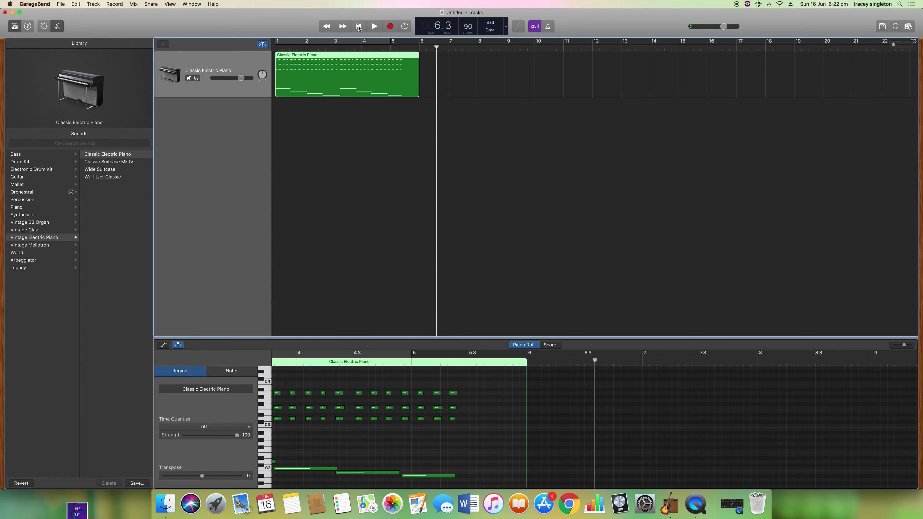
# Step: Play back the recorded electric piano region from the start and stop after about two bars
pyautogui.click(359, 26)
pyautogui.click(374, 26)
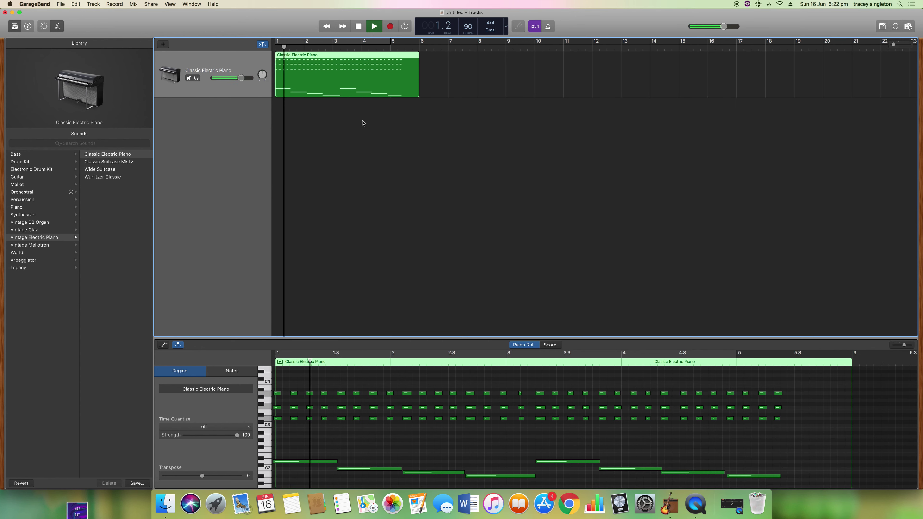
pyautogui.click(358, 27)
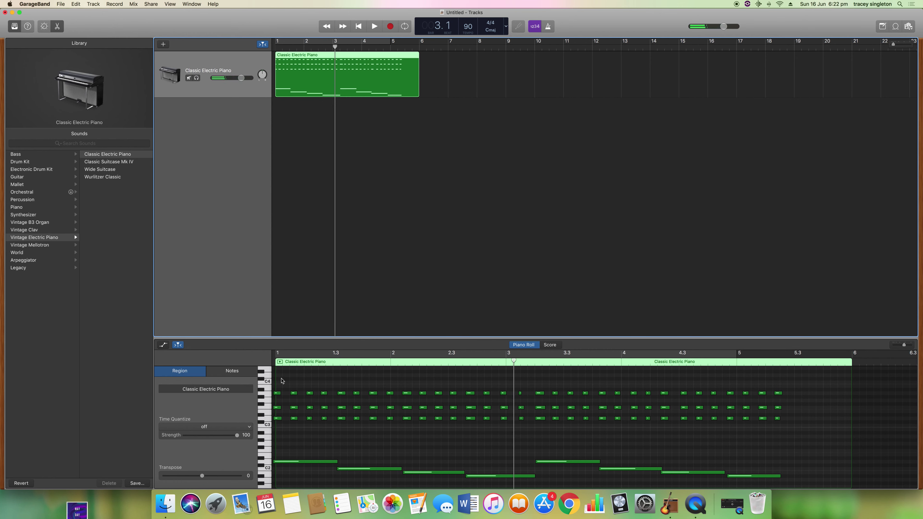
# Step: Examine the timing of the recorded piano notes in the Piano Roll and in score notation
pyautogui.click(407, 393)
pyautogui.click(422, 393)
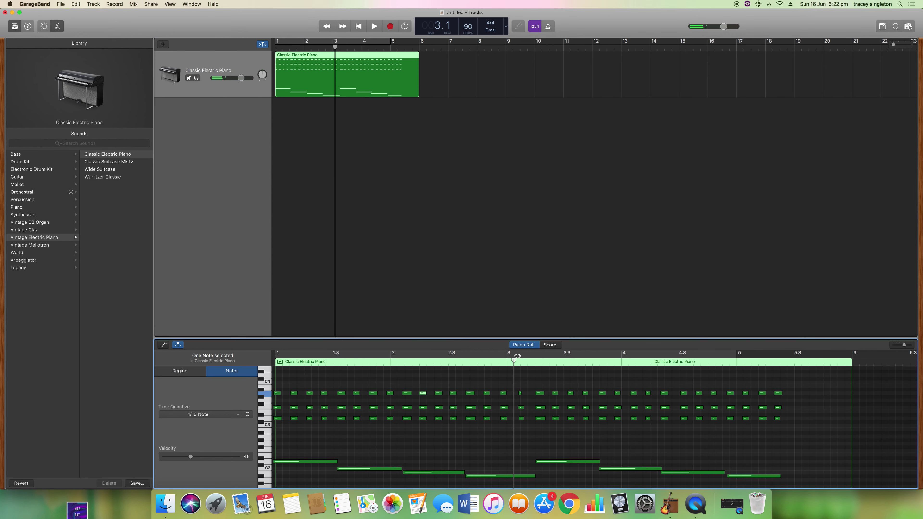
pyautogui.press('e')
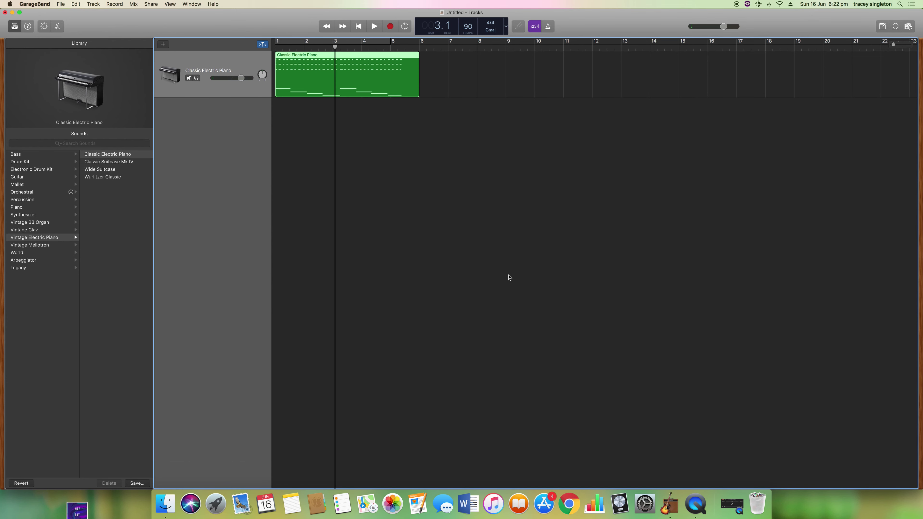
pyautogui.doubleClick(345, 69)
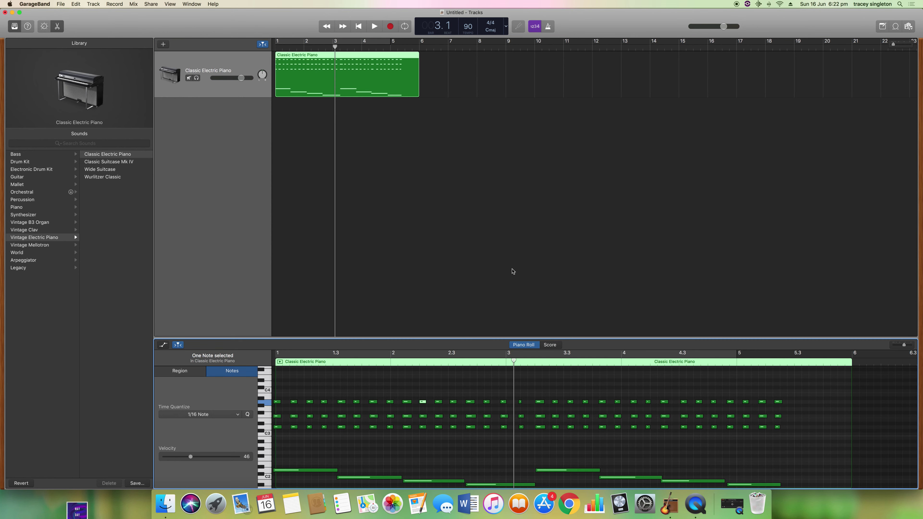
pyautogui.click(433, 382)
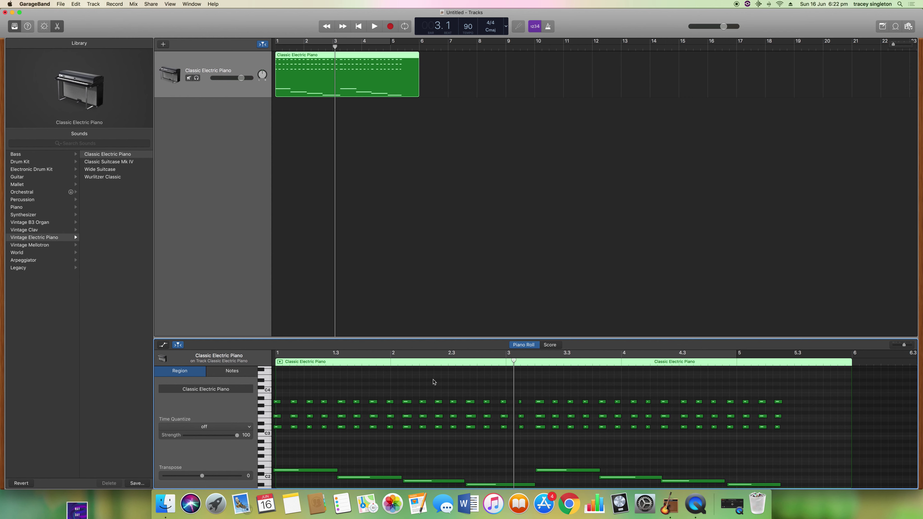
pyautogui.click(423, 402)
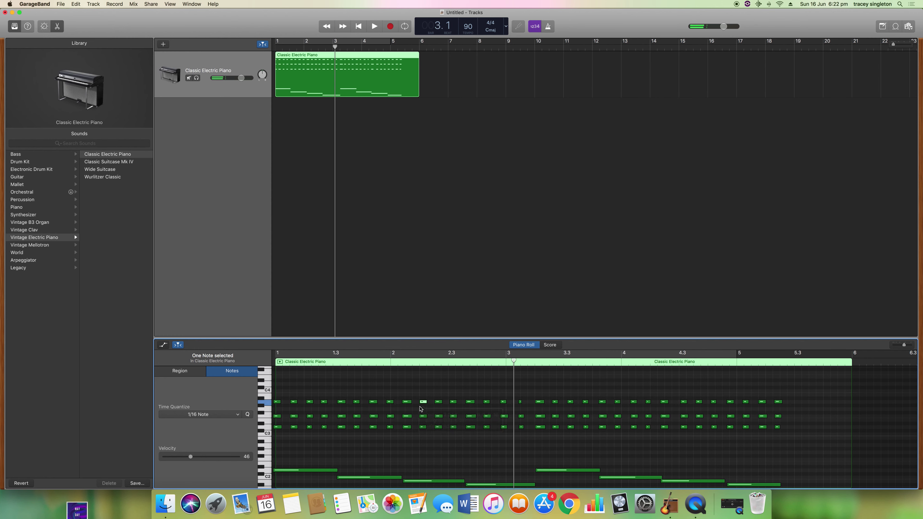
pyautogui.click(420, 397)
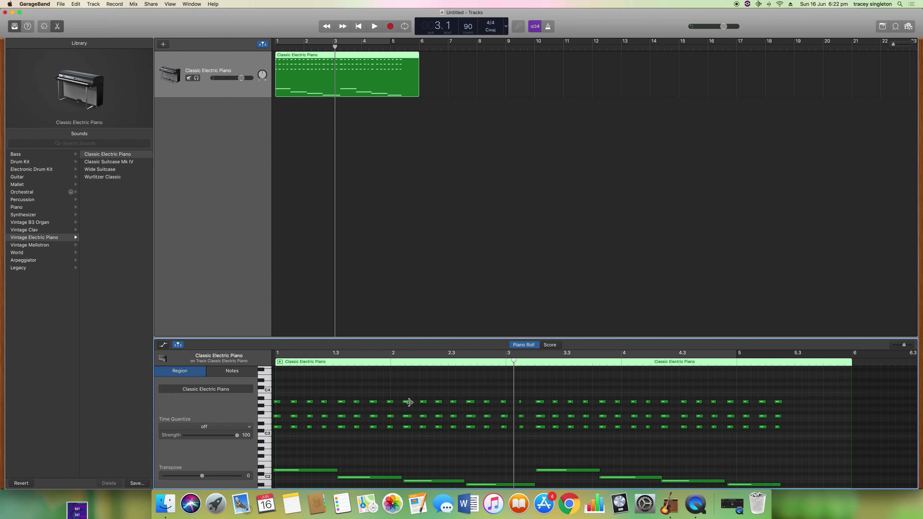
pyautogui.moveTo(405, 404)
pyautogui.click(549, 346)
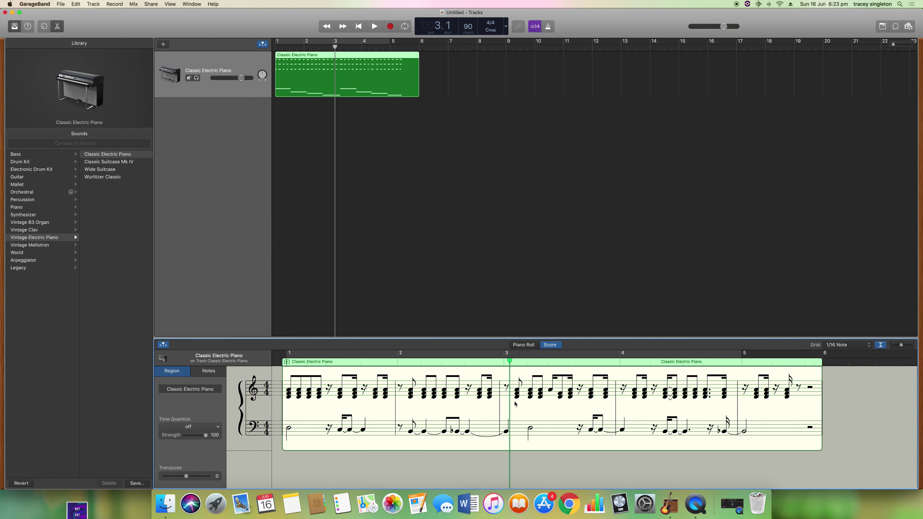
pyautogui.click(523, 344)
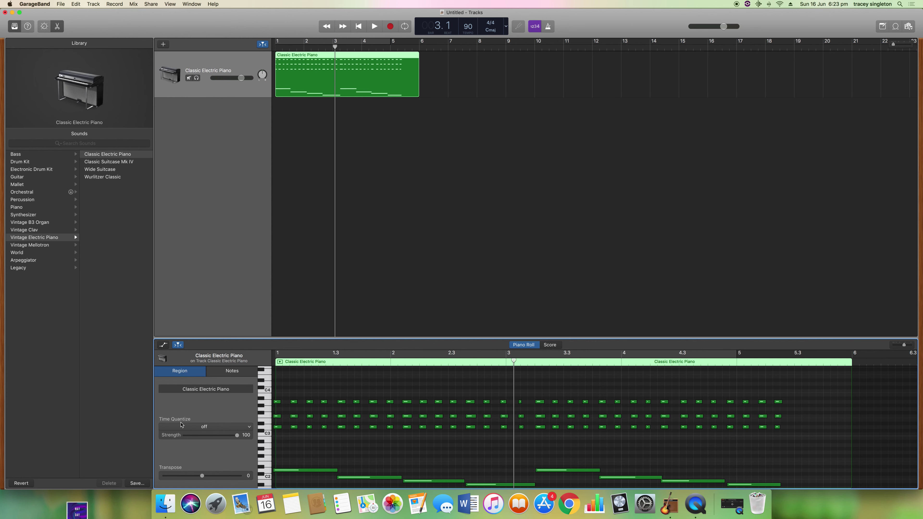
# Step: Quantize the piano region's timing to 1/8 Note and play it back from the beginning
pyautogui.click(249, 427)
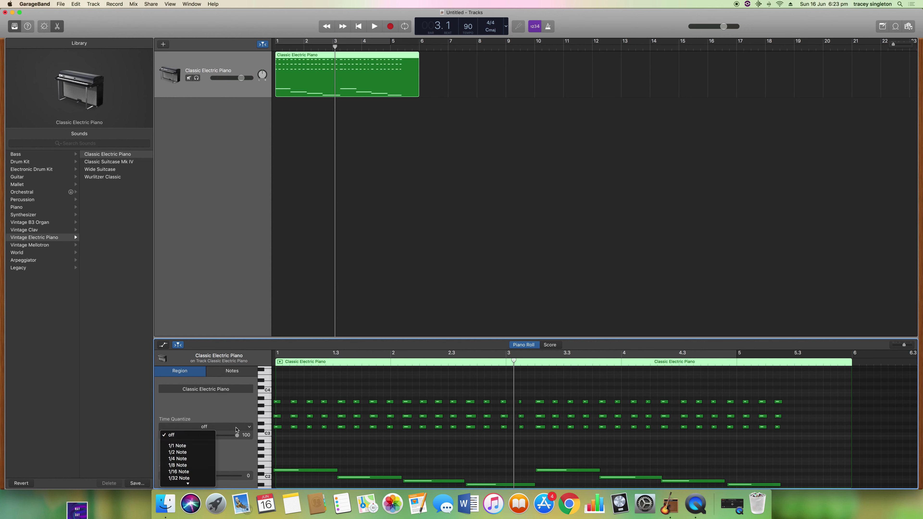
pyautogui.click(195, 466)
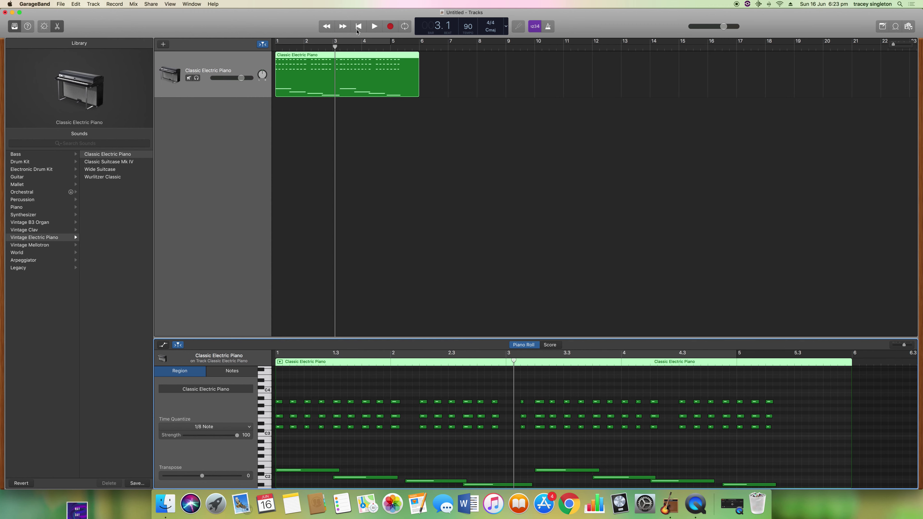
pyautogui.click(359, 26)
pyautogui.click(373, 27)
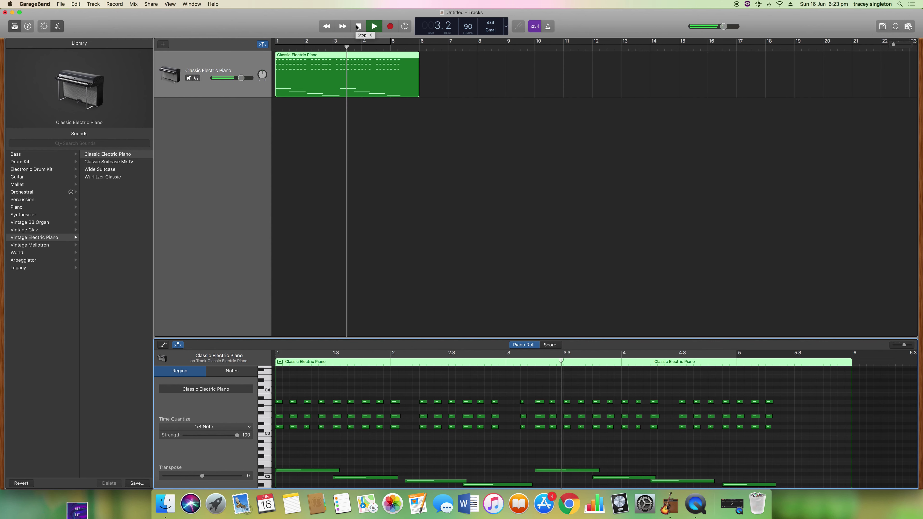
pyautogui.click(357, 26)
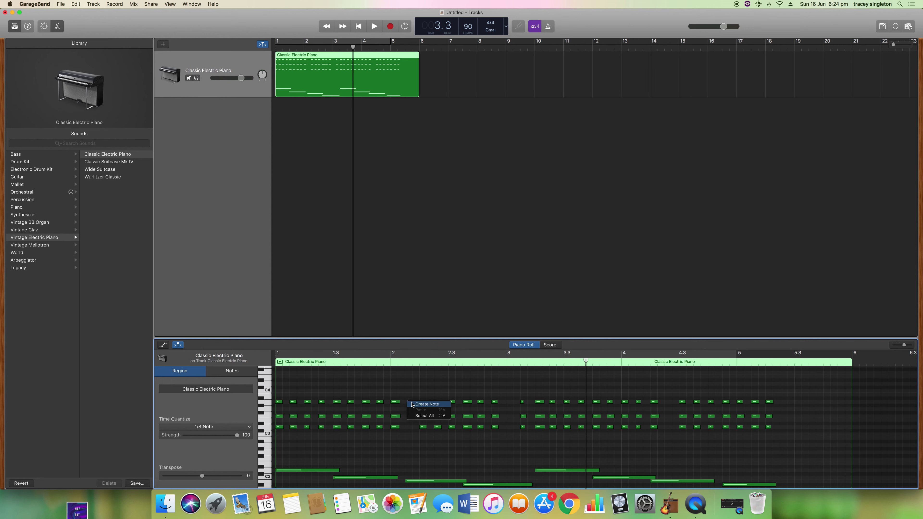
# Step: Fill the gap in the chord pattern at 2.1.3 with three new notes on the chord's pitches, the lowest on D3, aligned with the bar's other chords
pyautogui.keyDown('super'); pyautogui.click(410, 402); pyautogui.keyUp('super')
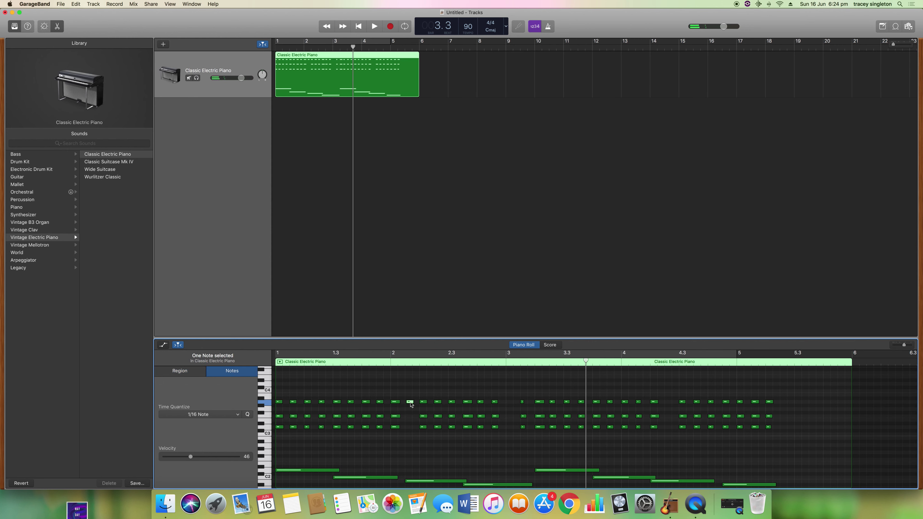
pyautogui.moveTo(410, 401); pyautogui.dragTo(408, 401)
pyautogui.click(411, 409)
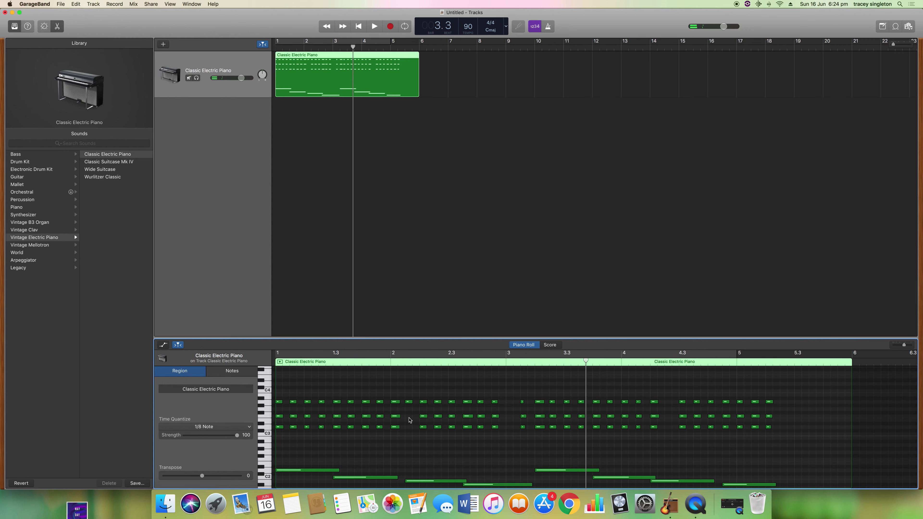
pyautogui.rightClick(408, 419)
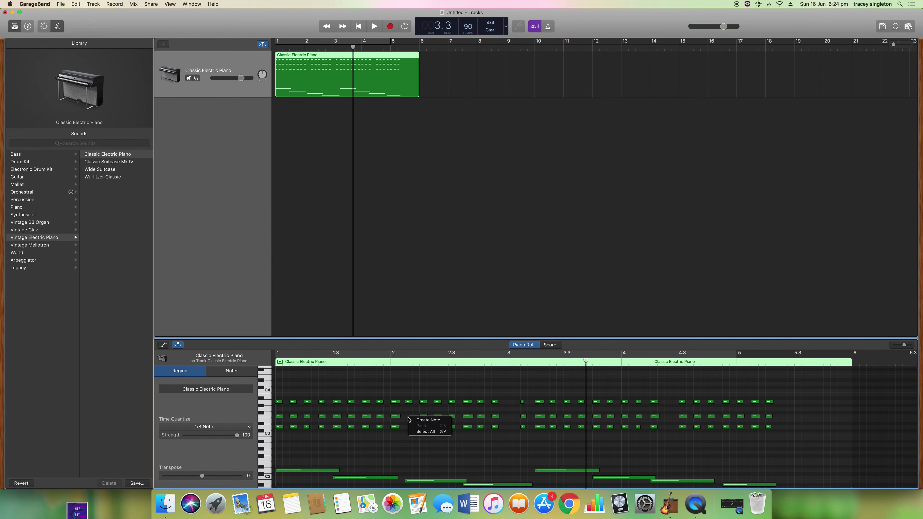
pyautogui.click(425, 420)
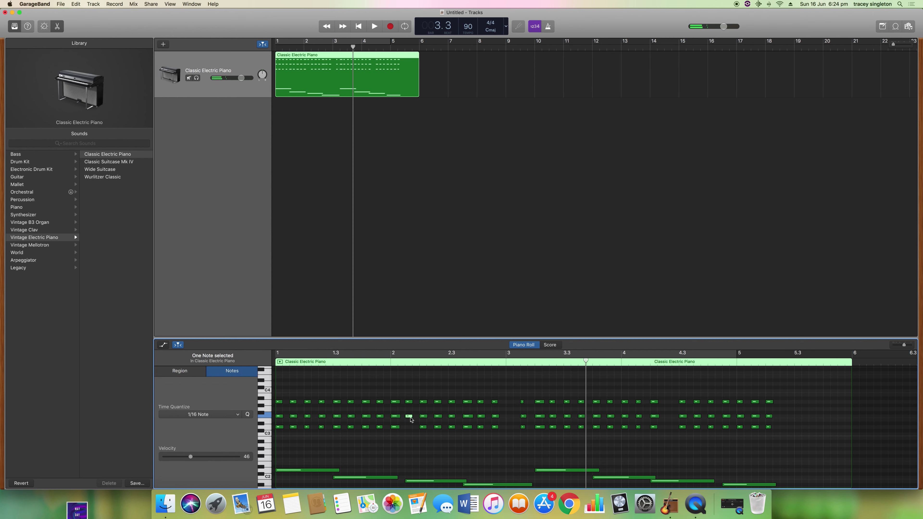
pyautogui.click(408, 429)
pyautogui.rightClick(409, 430)
pyautogui.click(420, 431)
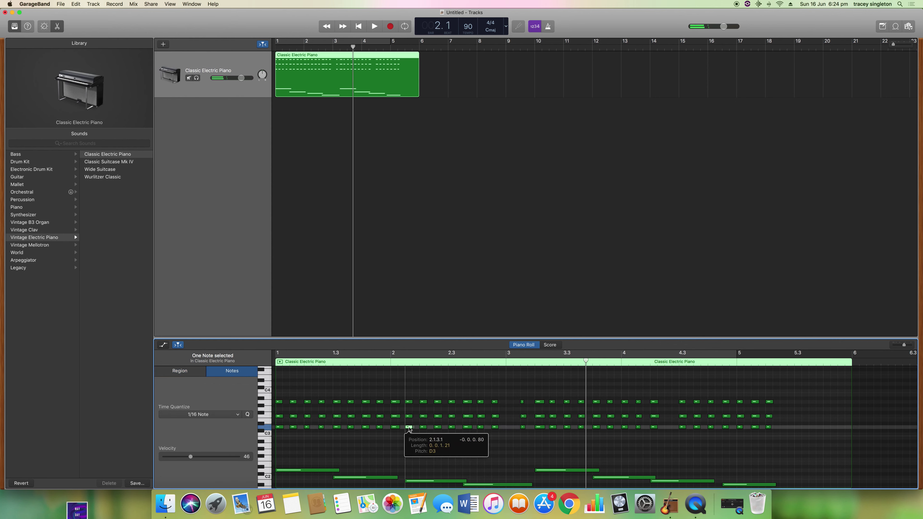
pyautogui.click(411, 434)
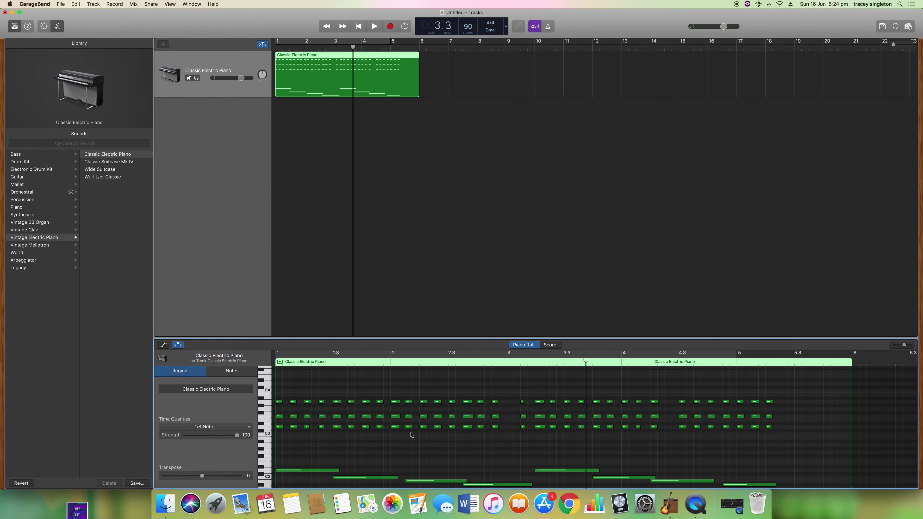
# Step: Play the region from the beginning to check the added chord in bar 2
pyautogui.click(358, 26)
pyautogui.press('space')
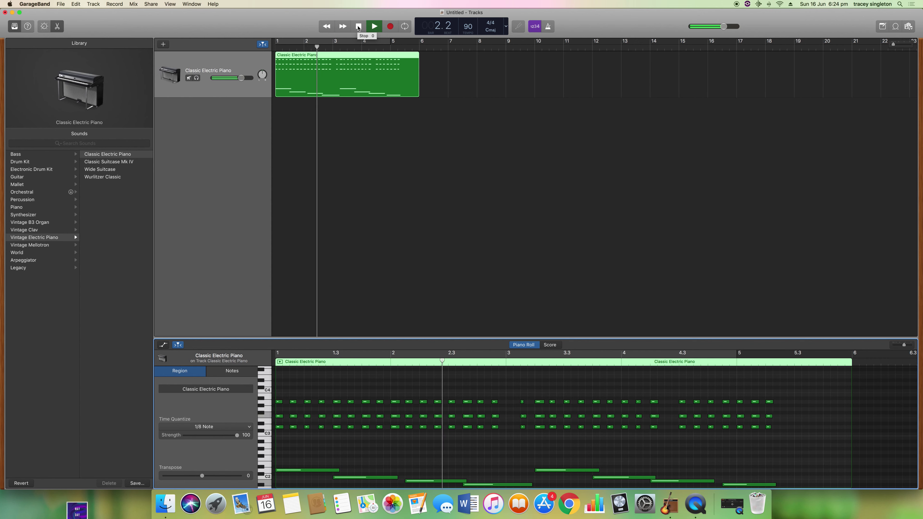
pyautogui.click(358, 27)
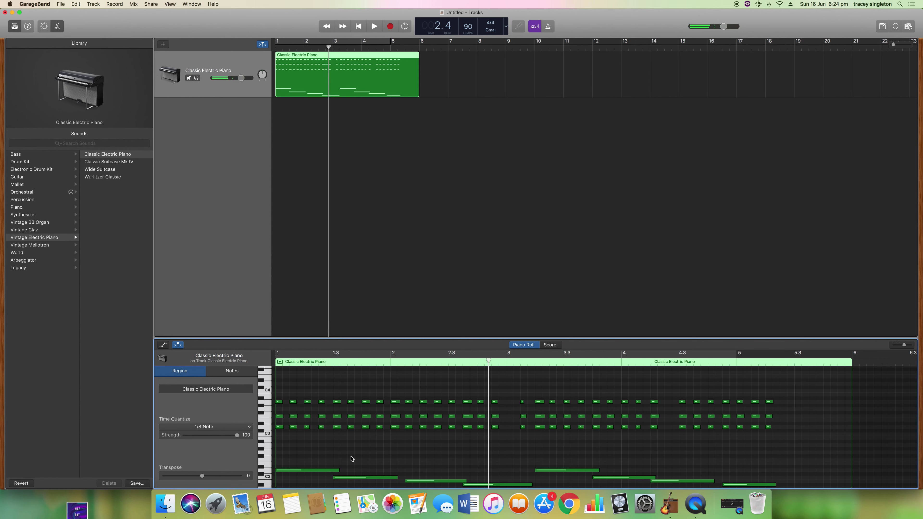
# Step: Shorten the first bass note to end by 1.3 and the second to end at bar 2
pyautogui.click(325, 471)
pyautogui.moveTo(339, 470); pyautogui.dragTo(333, 469)
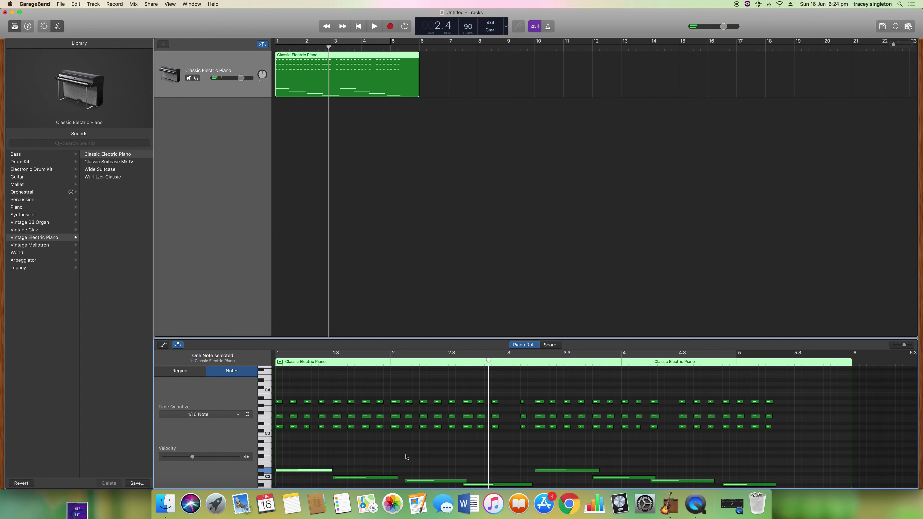
pyautogui.click(392, 467)
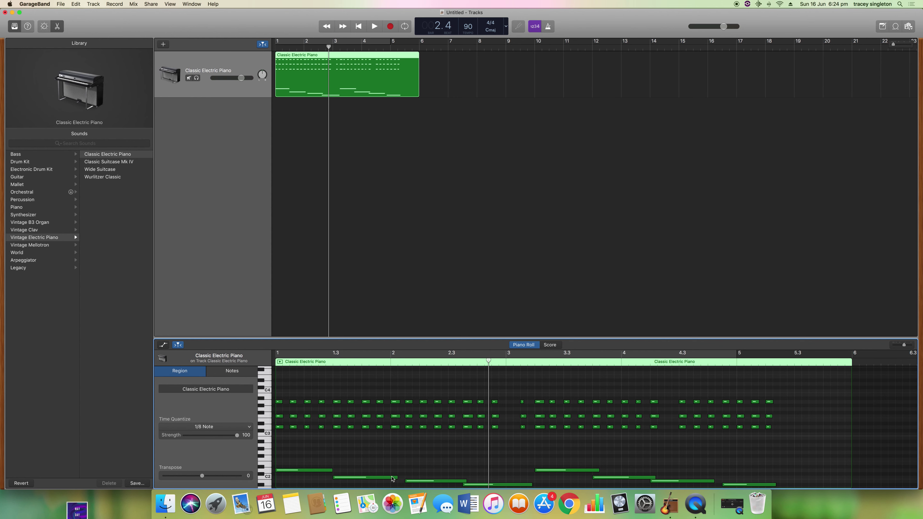
pyautogui.click(397, 477)
pyautogui.moveTo(397, 477); pyautogui.dragTo(460, 485)
# Step: Move the third bass note to start at bar 2, ending by 2.3, and the fourth to start at 2.3
pyautogui.click(439, 487)
pyautogui.click(432, 481)
pyautogui.click(449, 450)
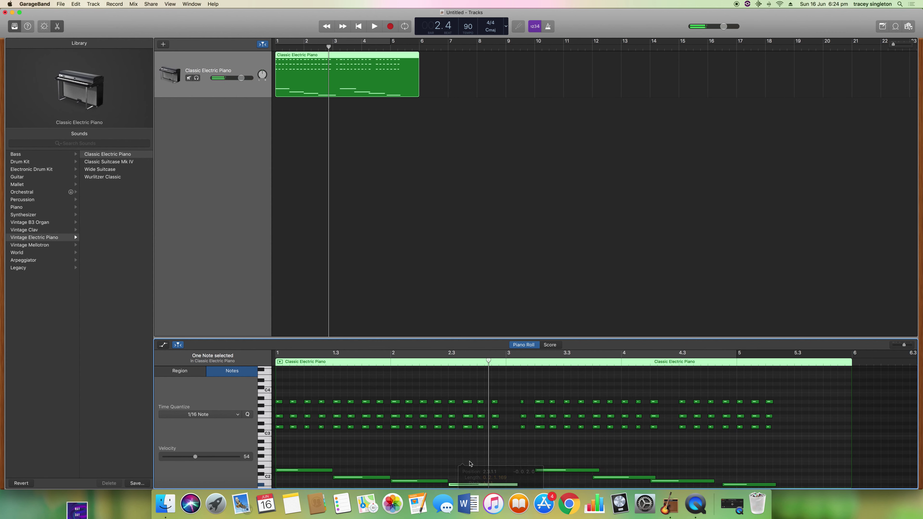
pyautogui.click(483, 422)
# Step: Play the region from the start to check the corrected bass notes through bar 2
pyautogui.click(358, 26)
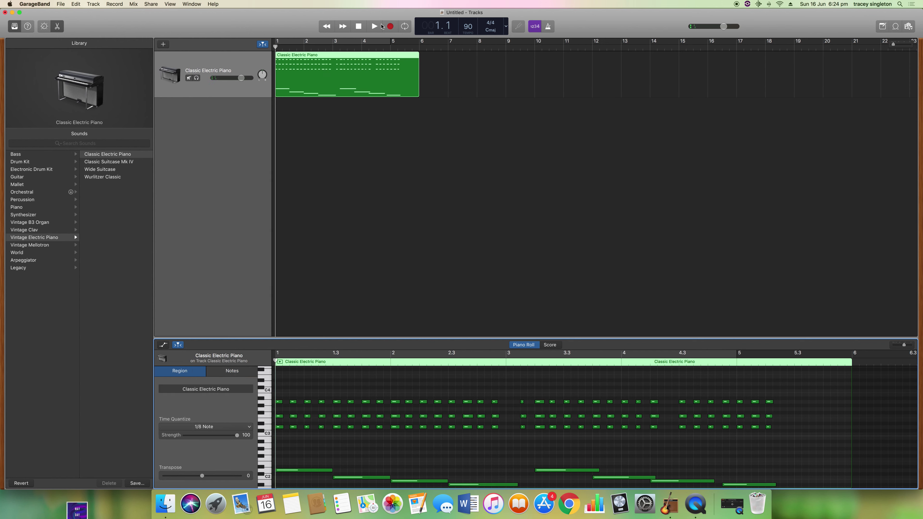
pyautogui.click(375, 26)
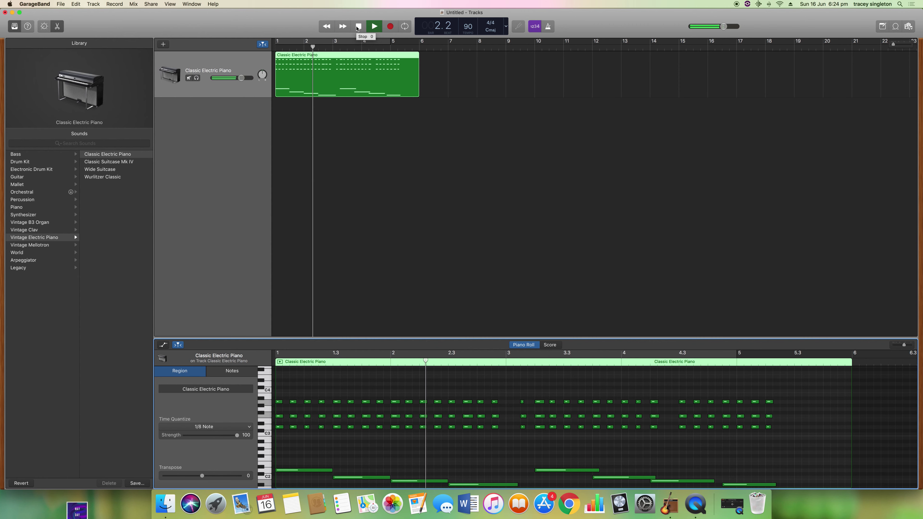
pyautogui.click(358, 26)
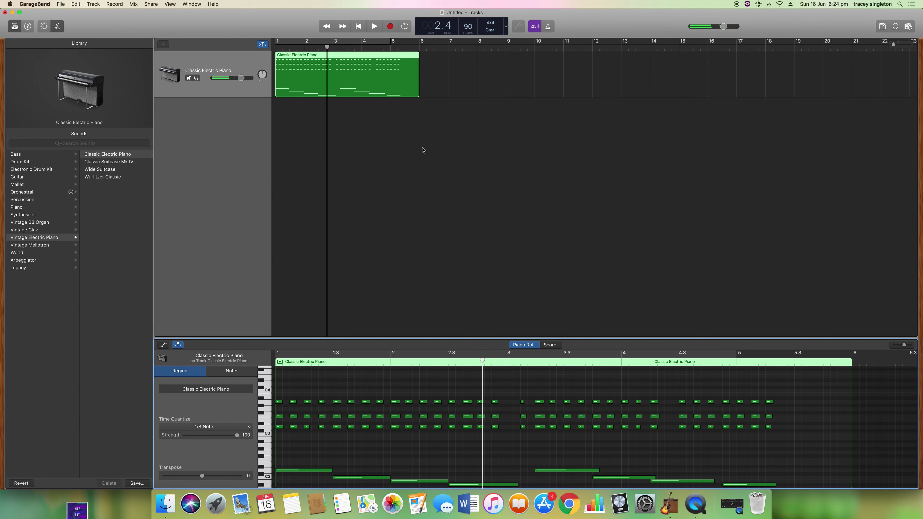
# Step: View the region as score notation, return to the Piano Roll and look over the bass notes
pyautogui.click(550, 345)
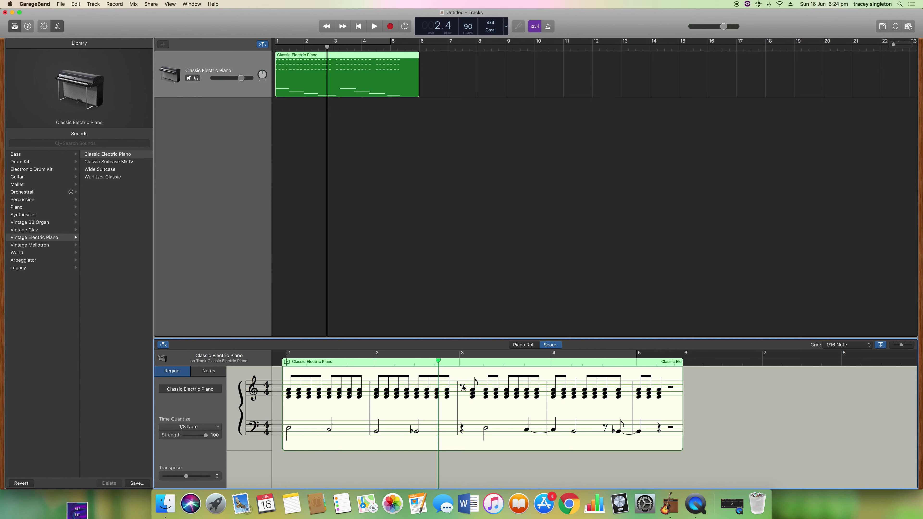
pyautogui.click(520, 346)
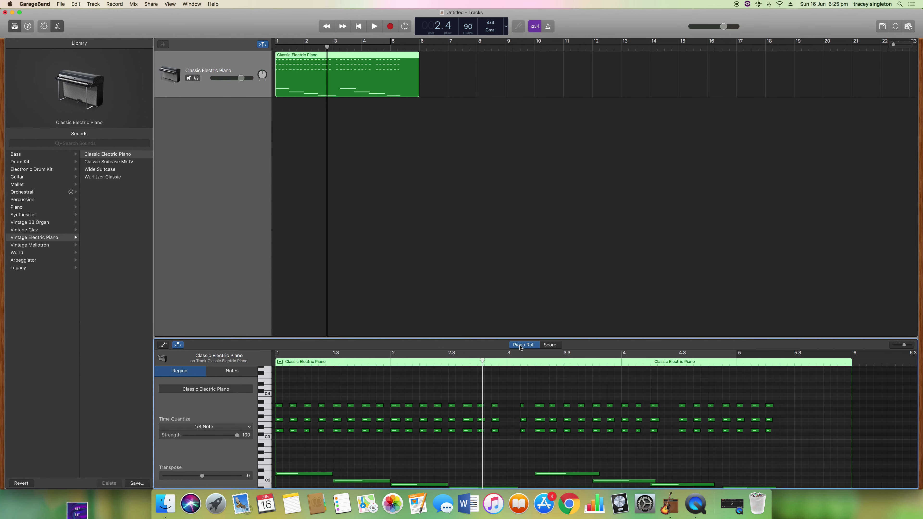
pyautogui.scroll(-5, 359, 379)
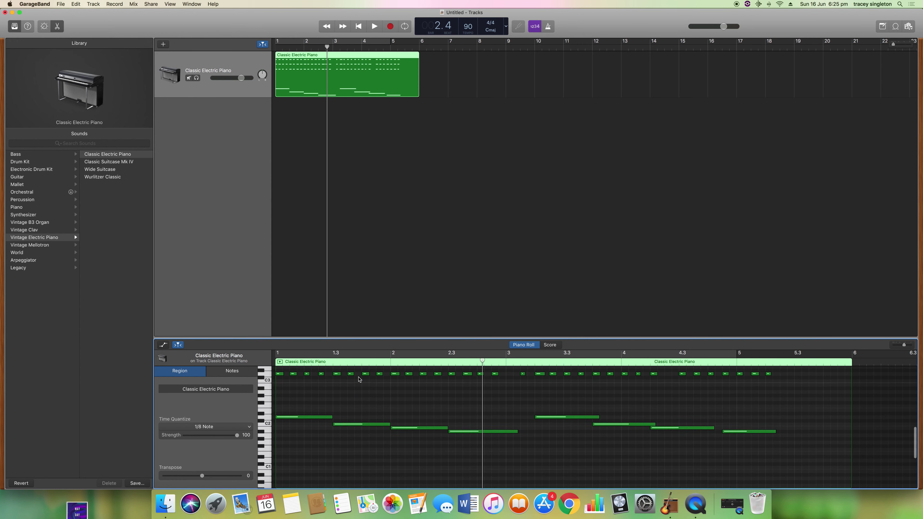
pyautogui.scroll(2, 359, 379)
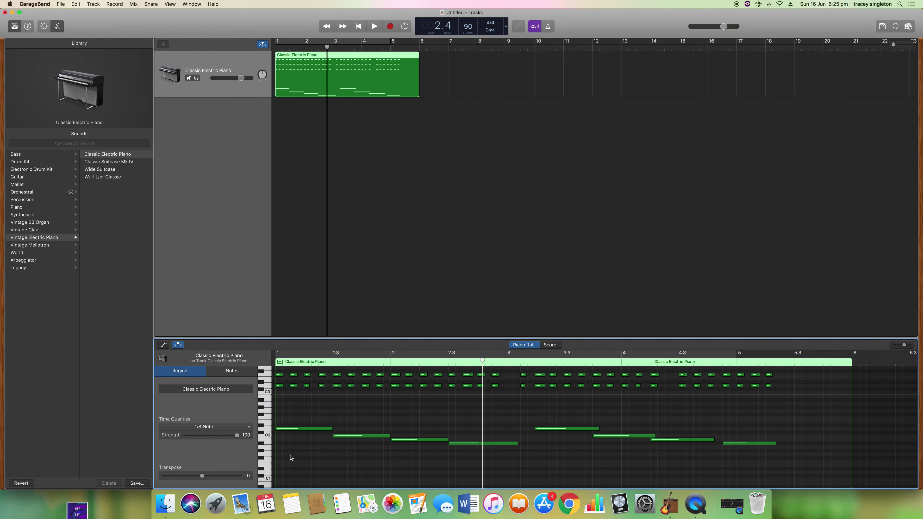
pyautogui.scroll(-5, 208, 456)
pyautogui.scroll(3, 208, 456)
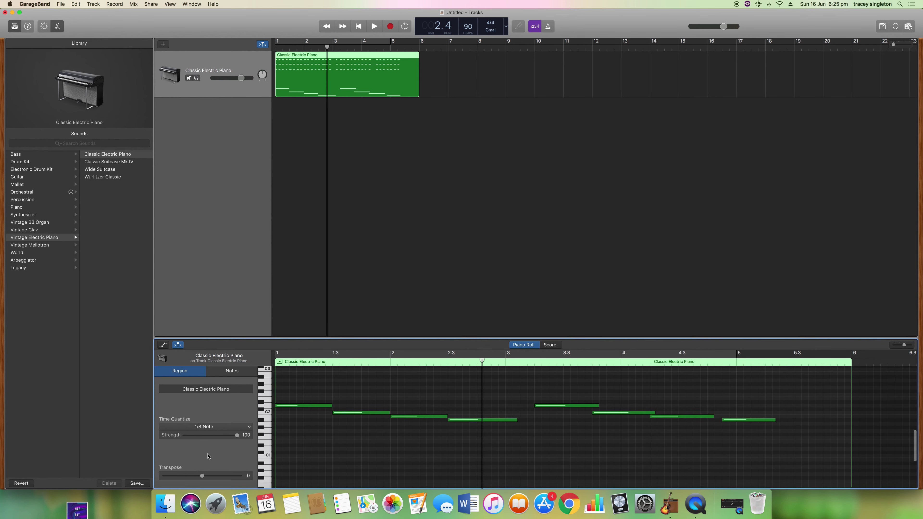
pyautogui.scroll(3, 208, 457)
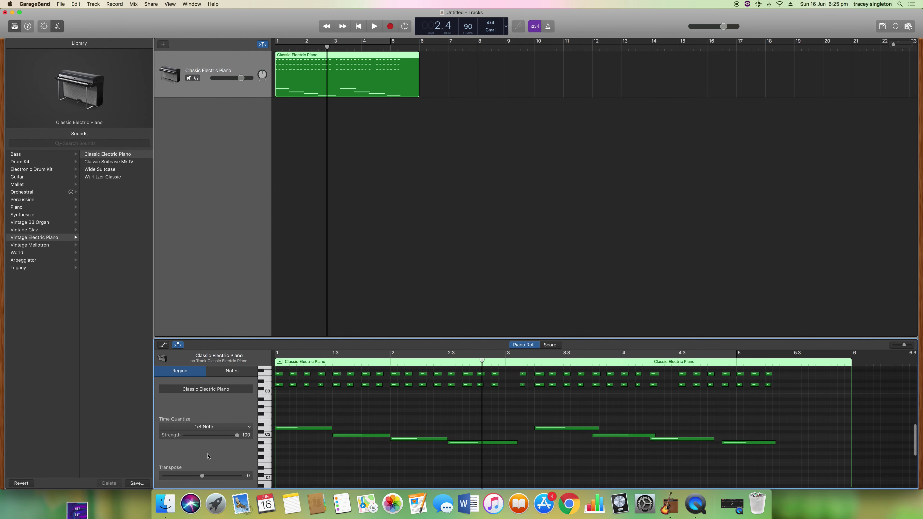
# Step: Lower the velocity of the second bass note, at 1.3, to 22, then raise it back to roughly its original level and deselect the note
pyautogui.click(351, 437)
pyautogui.click(351, 438)
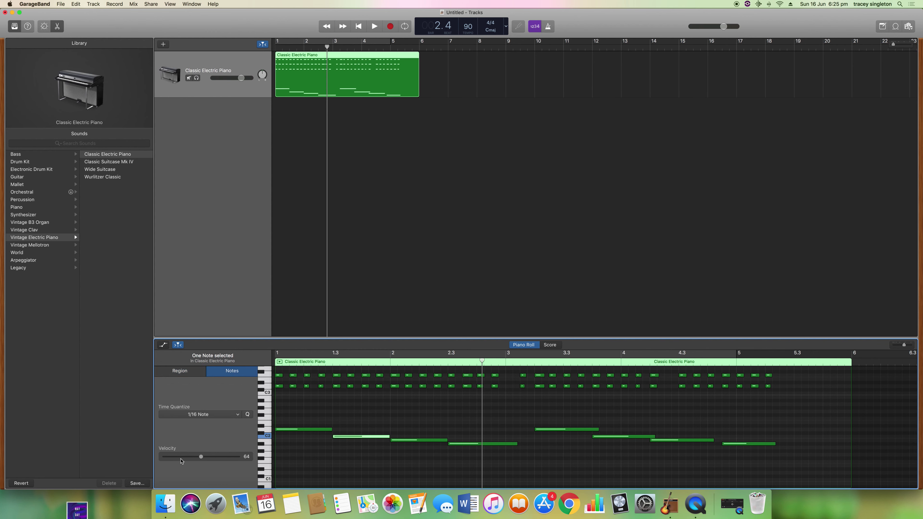
pyautogui.click(201, 456)
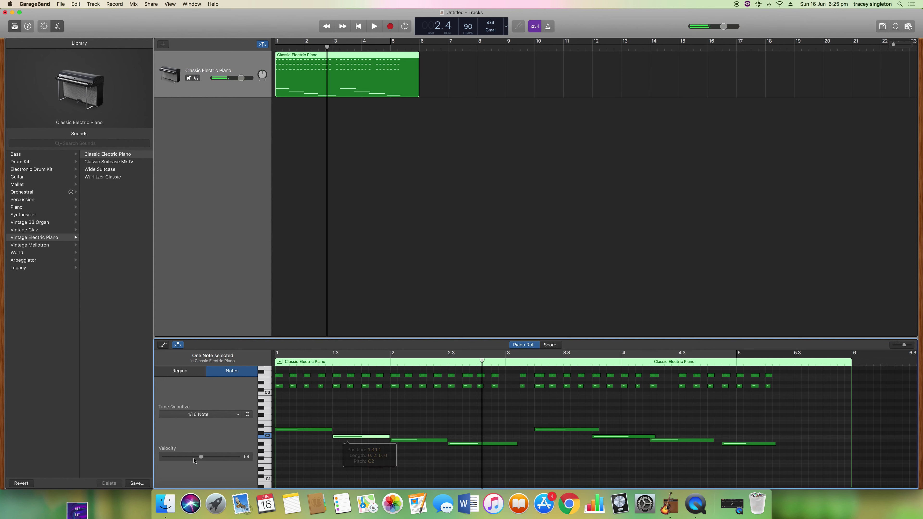
pyautogui.moveTo(201, 456); pyautogui.dragTo(177, 457)
pyautogui.click(345, 440)
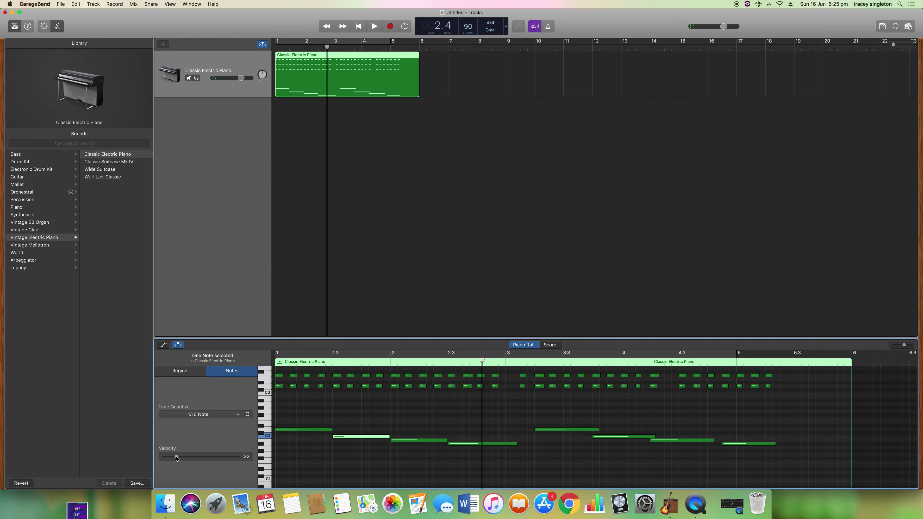
pyautogui.moveTo(176, 457); pyautogui.dragTo(200, 457)
pyautogui.click(340, 456)
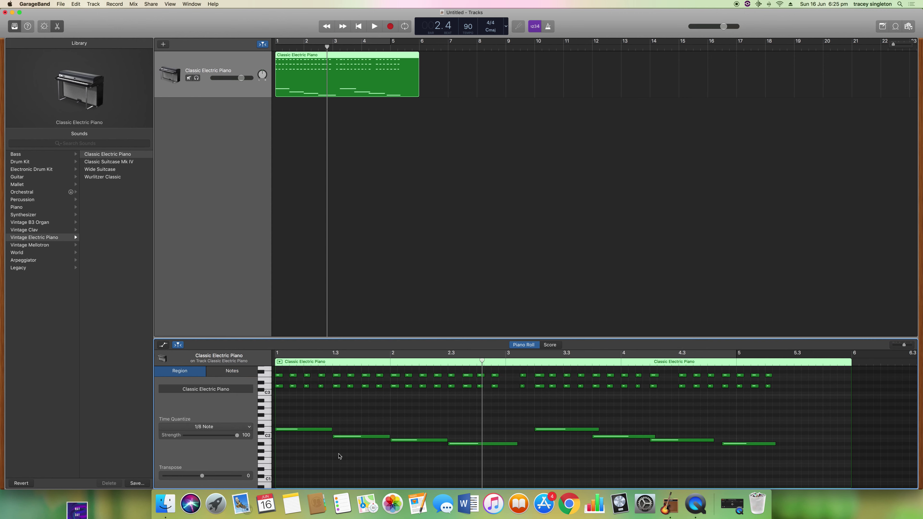